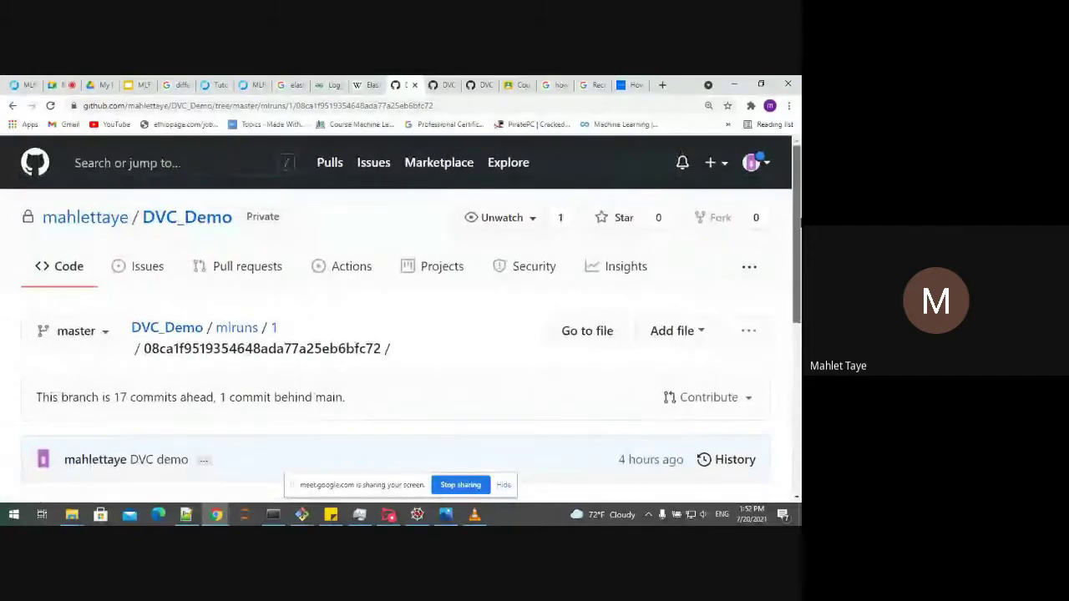
{"action": "scroll", "coordinate": [401, 317], "scroll_direction": "down", "scroll_amount": 5}
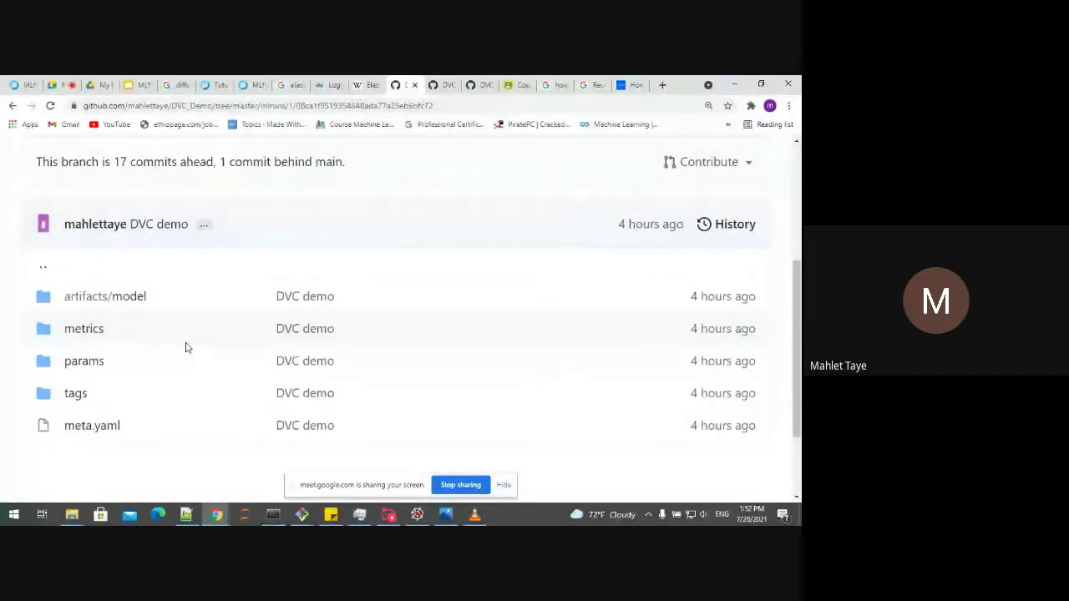
{"action": "left_click", "coordinate": [22, 79]}
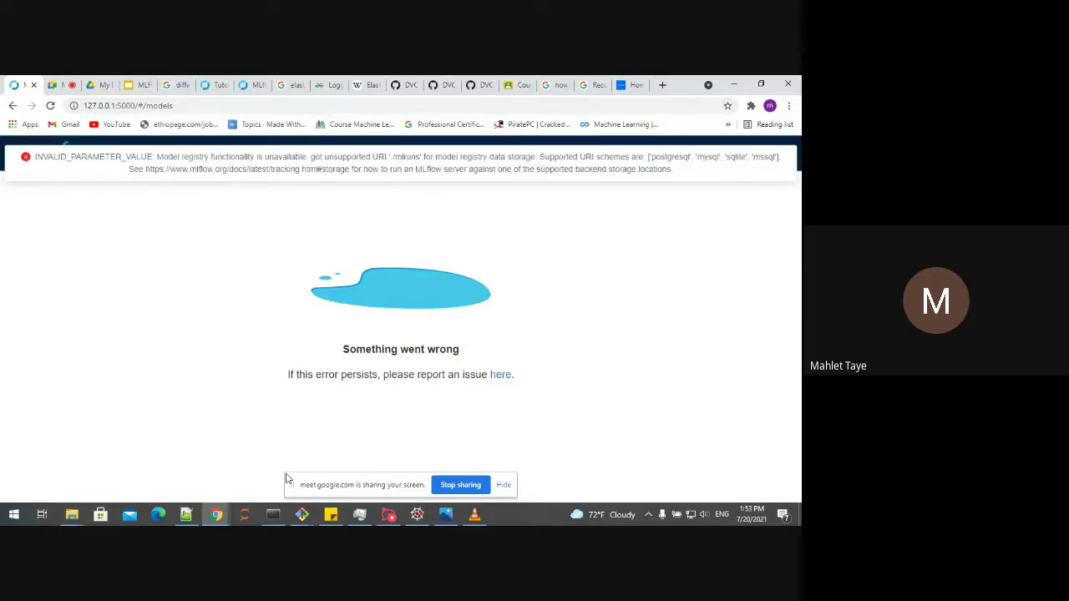
{"action": "left_click", "coordinate": [273, 515]}
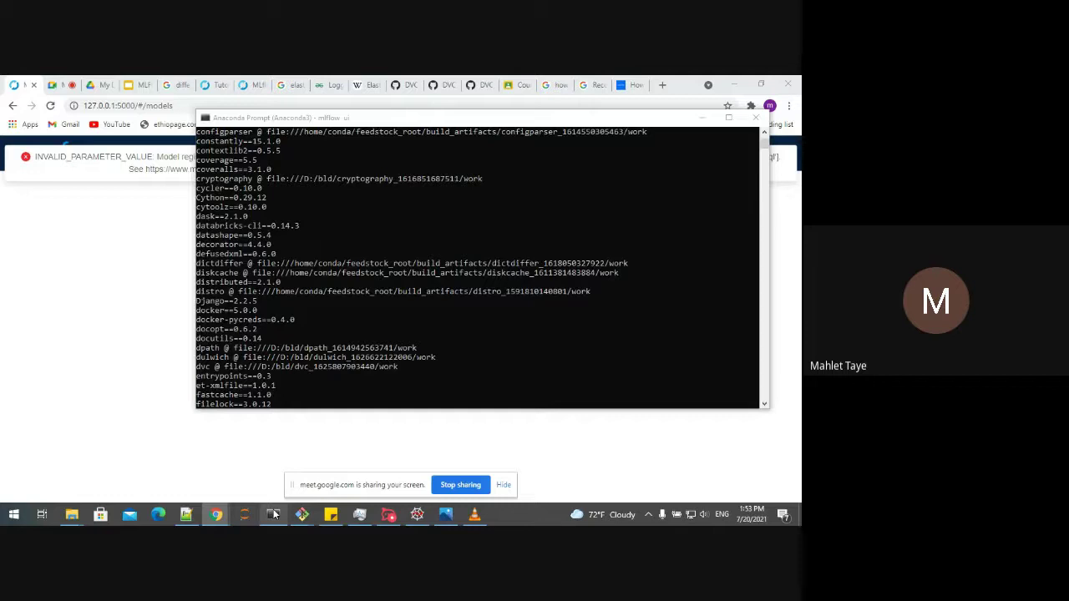
{"action": "mouse_move", "coordinate": [763, 140]}
{"action": "left_mouse_down"}
{"action": "mouse_move", "coordinate": [777, 323]}
{"action": "mouse_move", "coordinate": [767, 157]}
{"action": "left_mouse_up"}
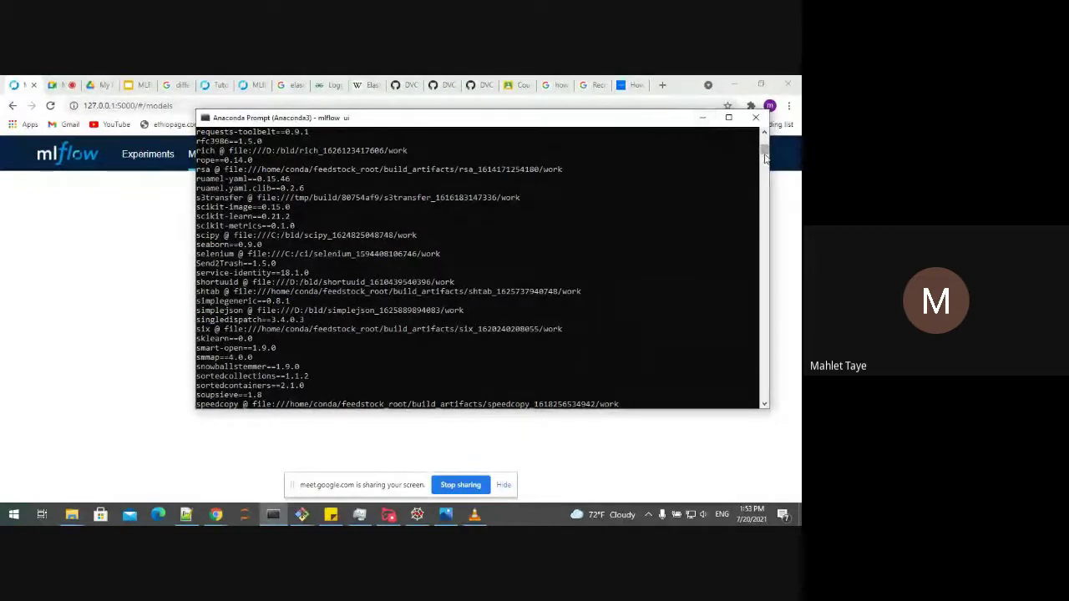
{"action": "left_click_drag", "start_coordinate": [764, 157], "coordinate": [764, 162]}
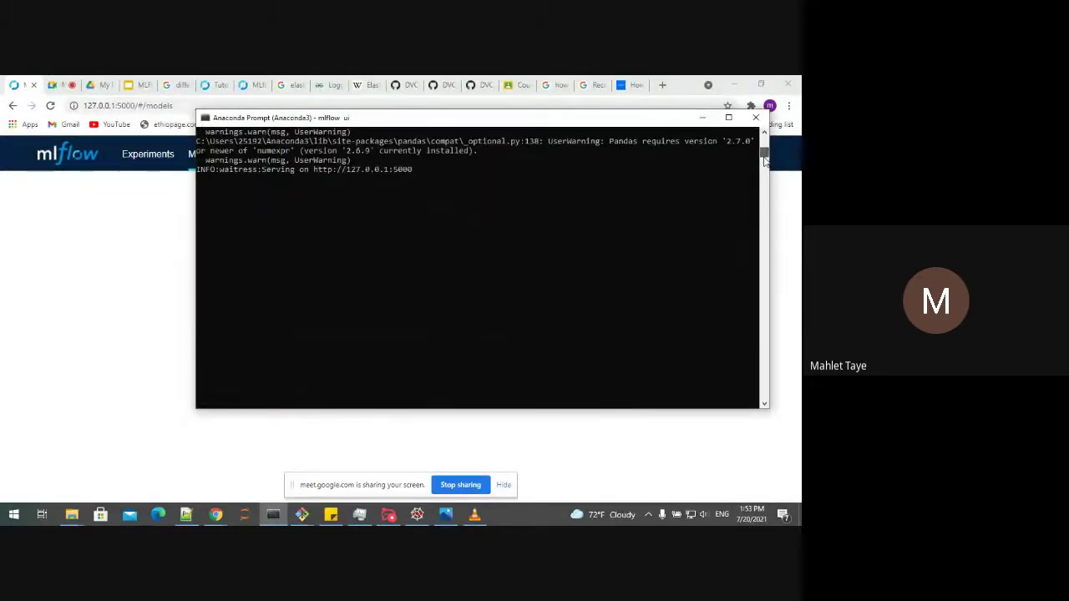
{"action": "left_click_drag", "start_coordinate": [425, 170], "coordinate": [317, 171]}
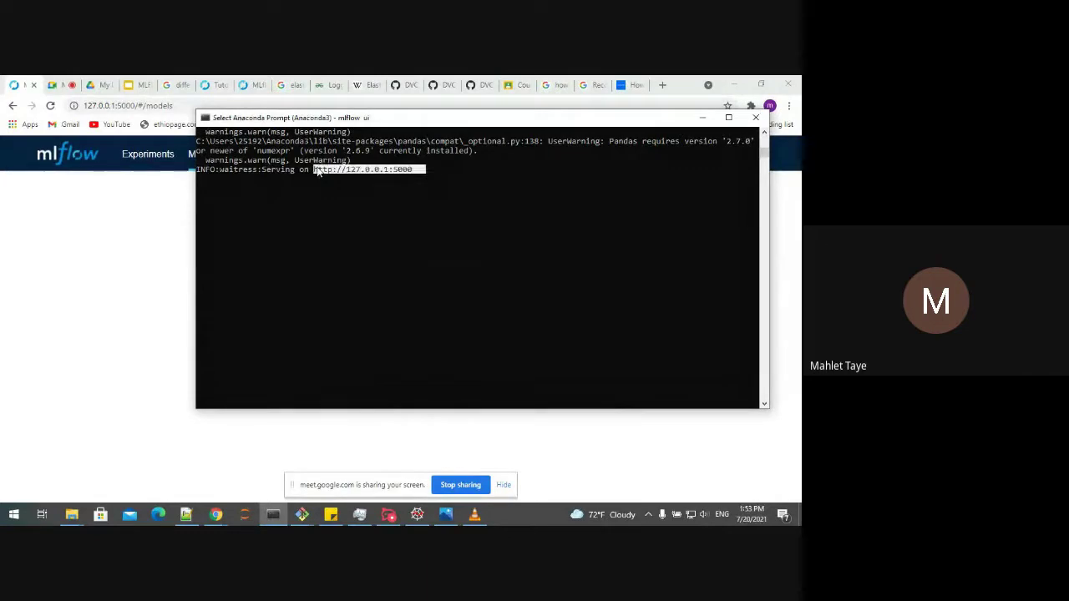
{"action": "right_click", "coordinate": [317, 172]}
{"action": "left_click", "coordinate": [170, 106]}
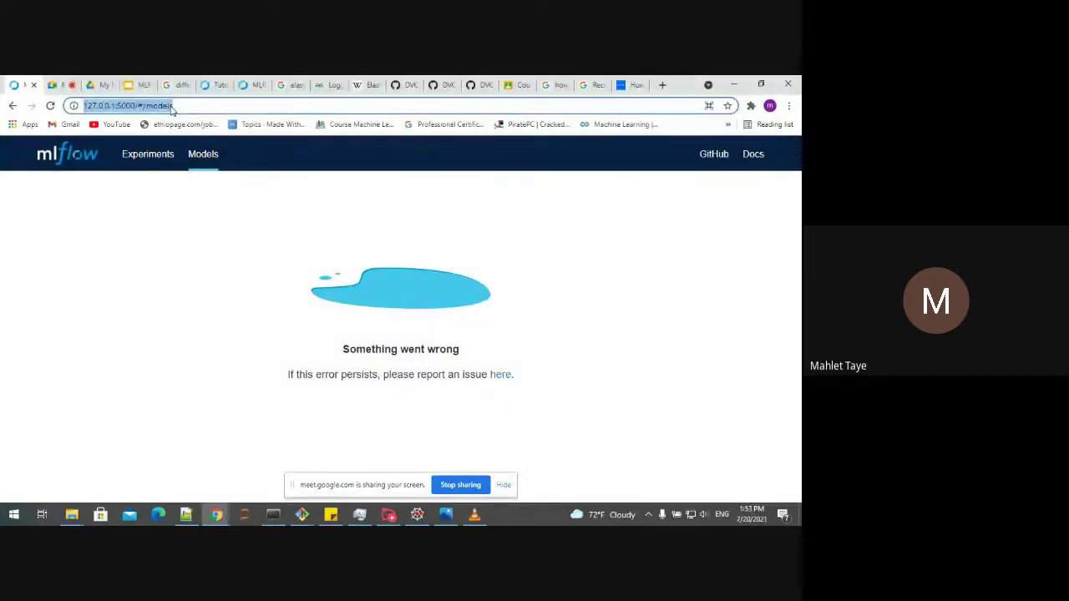
{"action": "type", "text": "http://127.0.0.1:5000"}
{"action": "key", "text": "Return"}
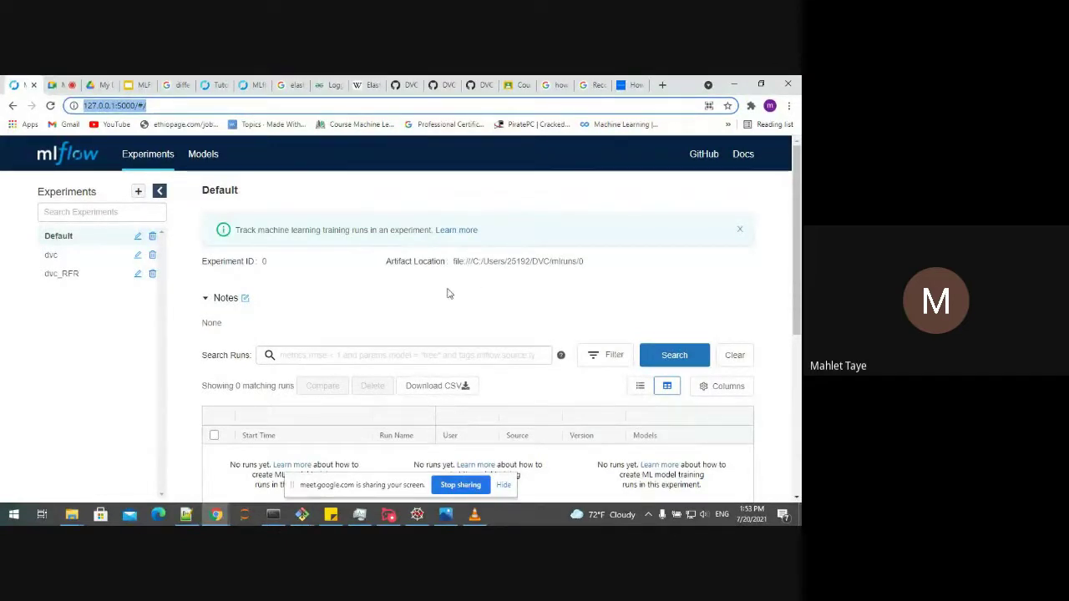
{"action": "left_click", "coordinate": [402, 483]}
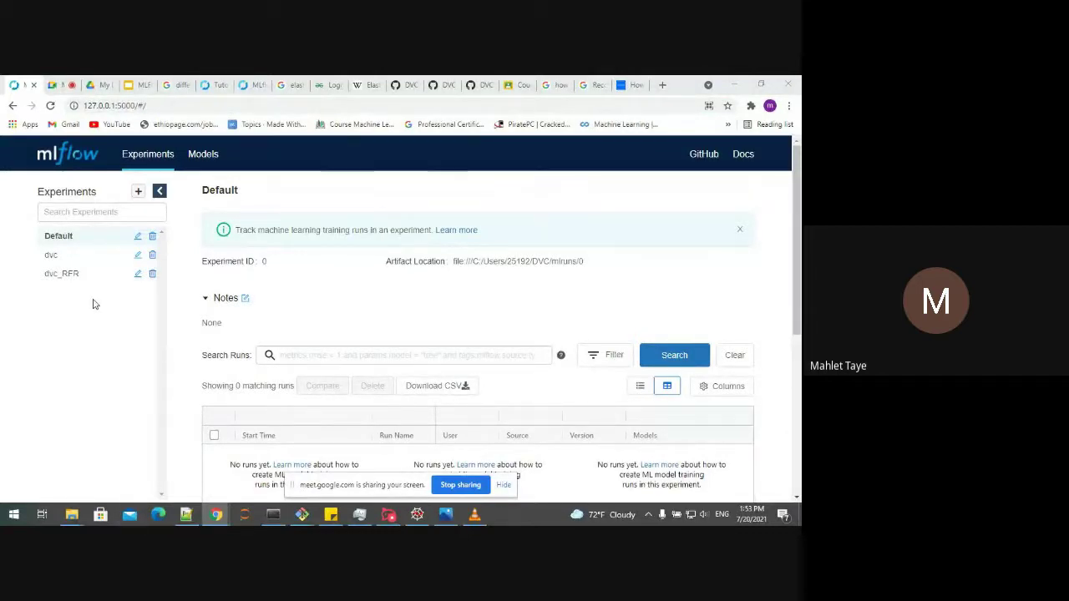
Step: Open the newest run of the dvc experiment and review its parameters and metrics
{"action": "left_click", "coordinate": [52, 263]}
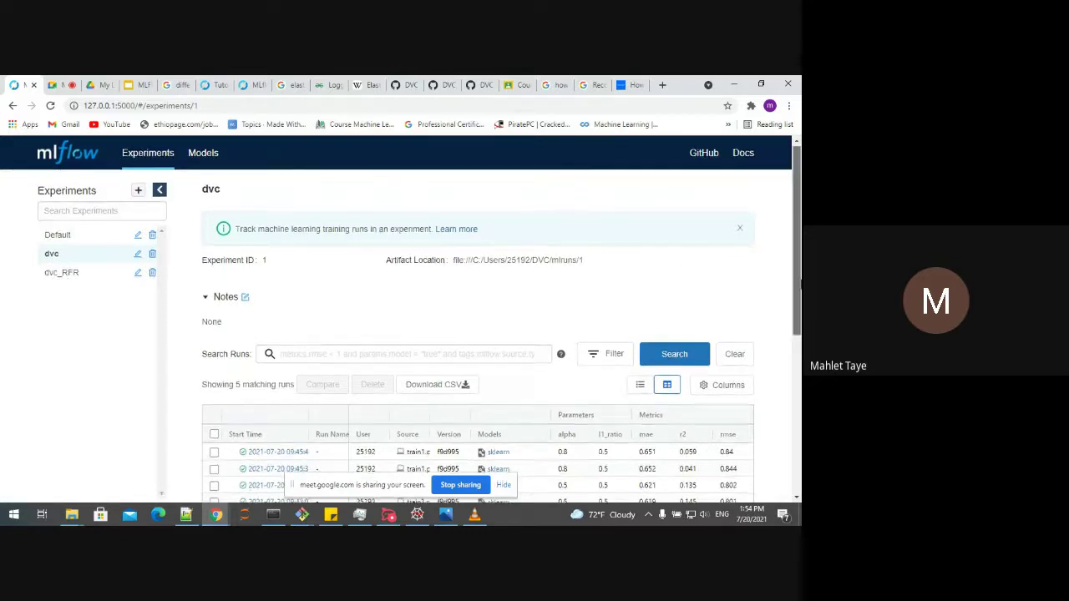
{"action": "scroll", "coordinate": [683, 271], "scroll_direction": "down", "scroll_amount": 3}
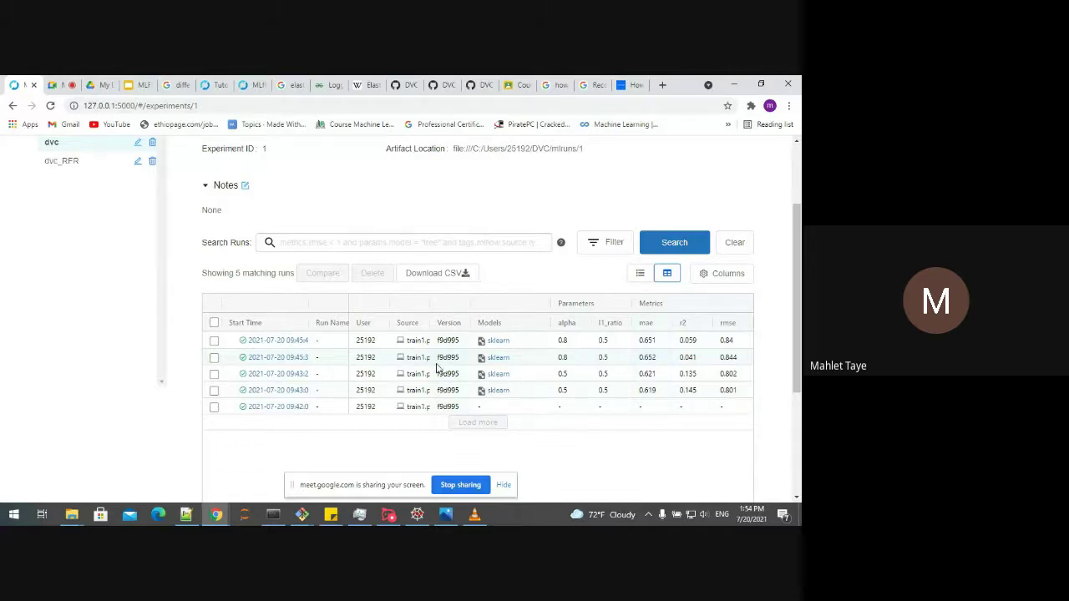
{"action": "left_click", "coordinate": [276, 341]}
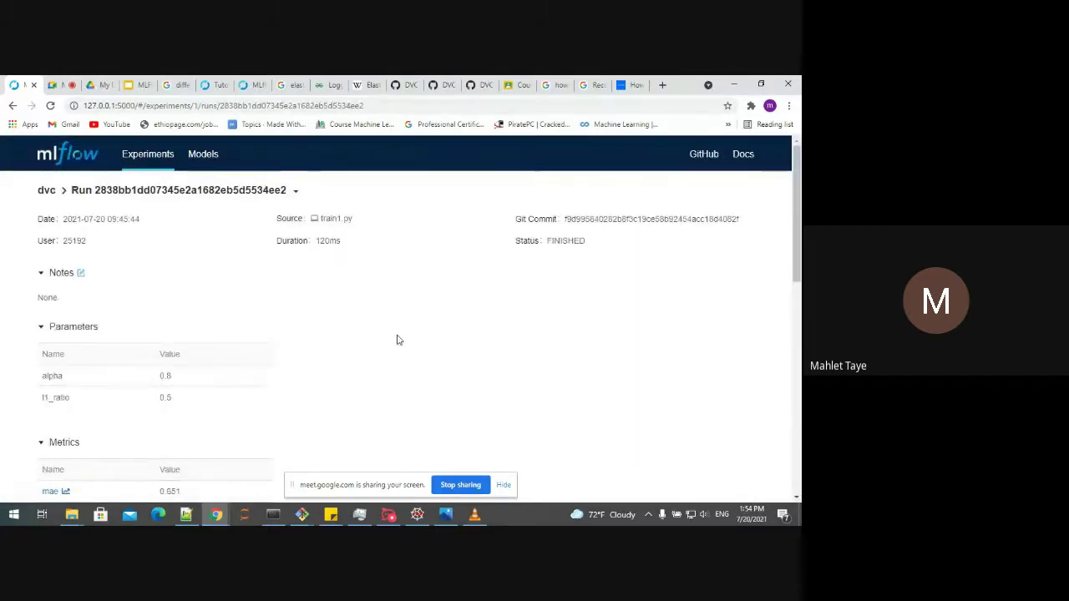
{"action": "scroll", "coordinate": [398, 339], "scroll_direction": "down", "scroll_amount": 2}
{"action": "scroll", "coordinate": [799, 274], "scroll_direction": "down", "scroll_amount": 1}
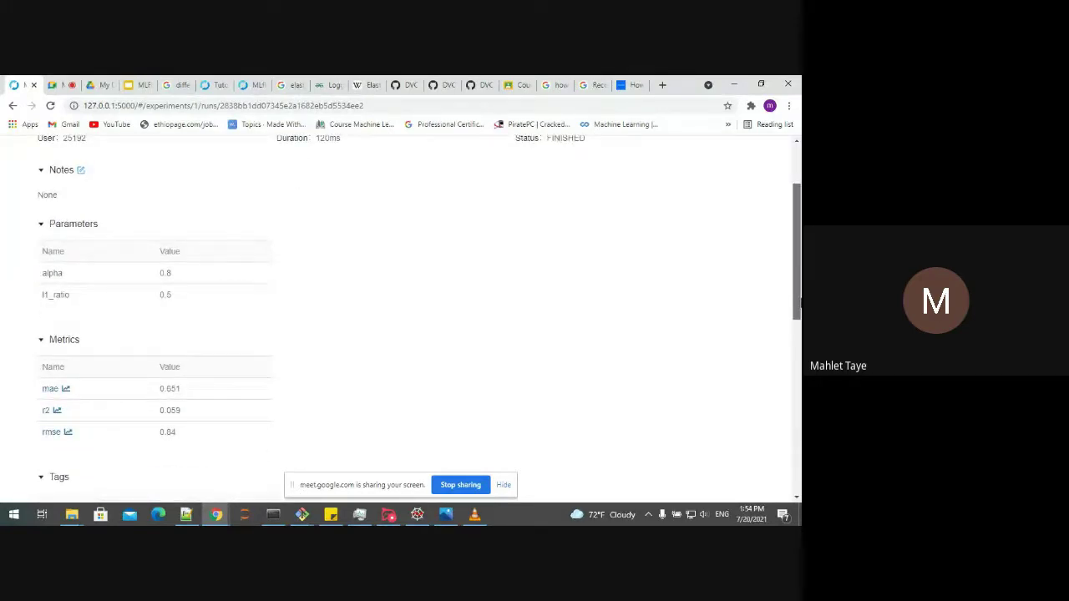
{"action": "scroll", "coordinate": [800, 305], "scroll_direction": "down", "scroll_amount": 1}
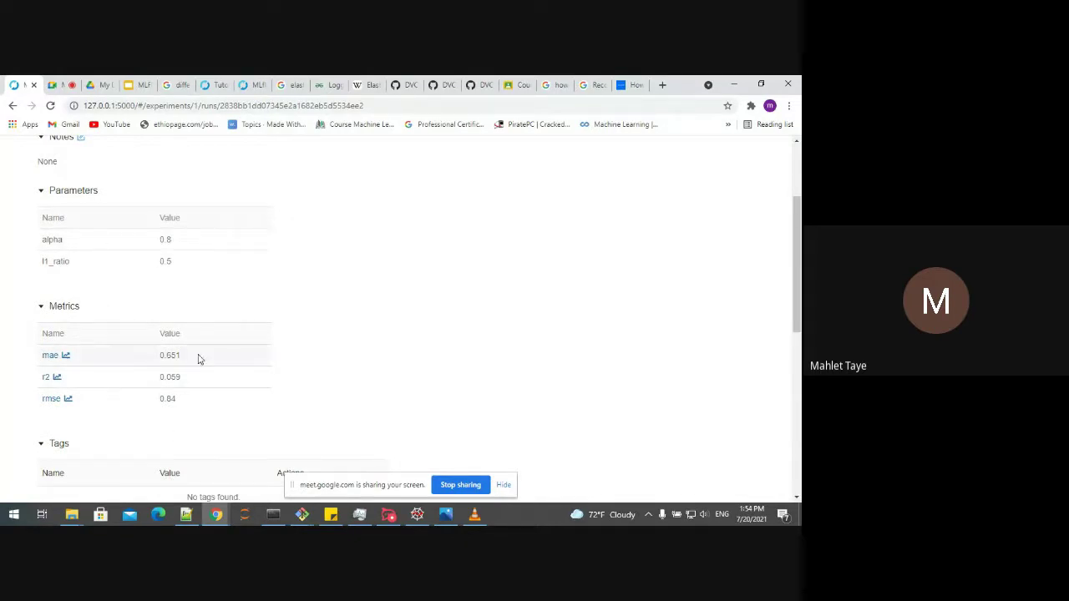
Step: Expand the run's model artifact folder and view the MLmodel file
{"action": "left_click_drag", "start_coordinate": [797, 302], "coordinate": [797, 368]}
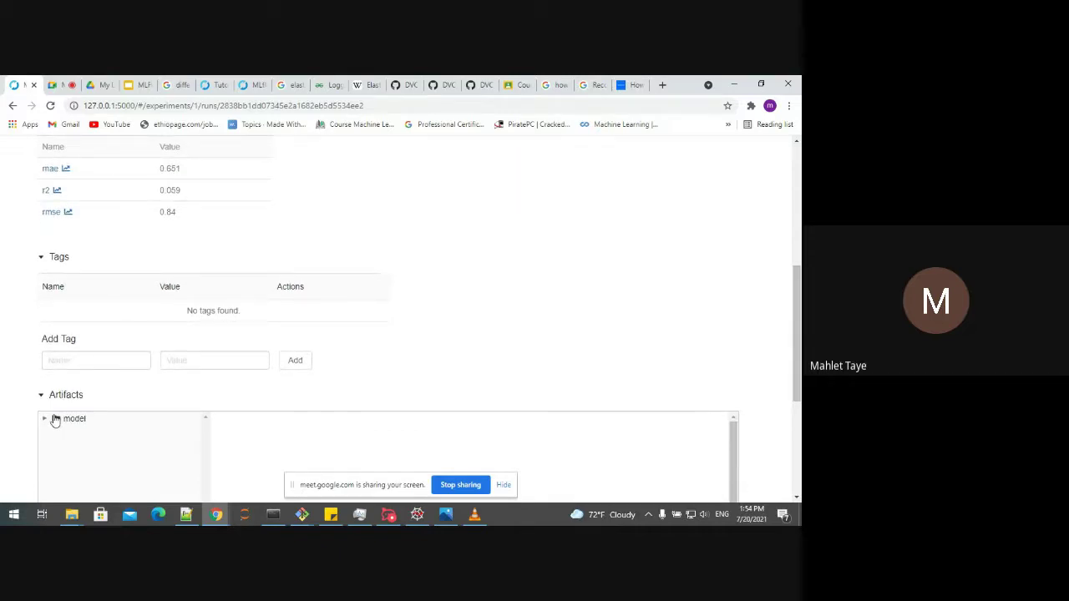
{"action": "left_click", "coordinate": [56, 420]}
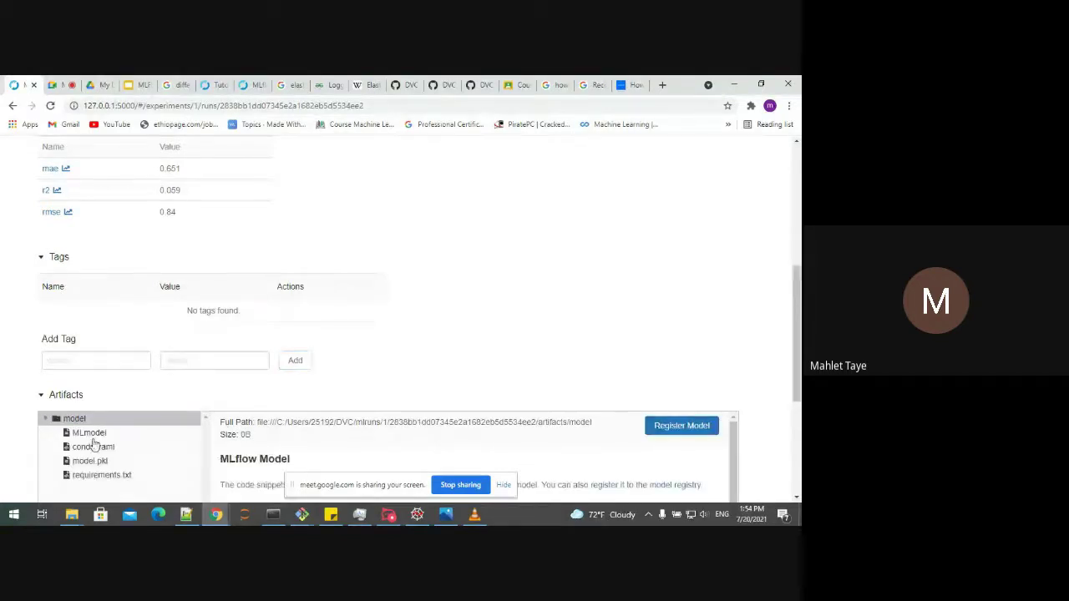
{"action": "left_click", "coordinate": [89, 433]}
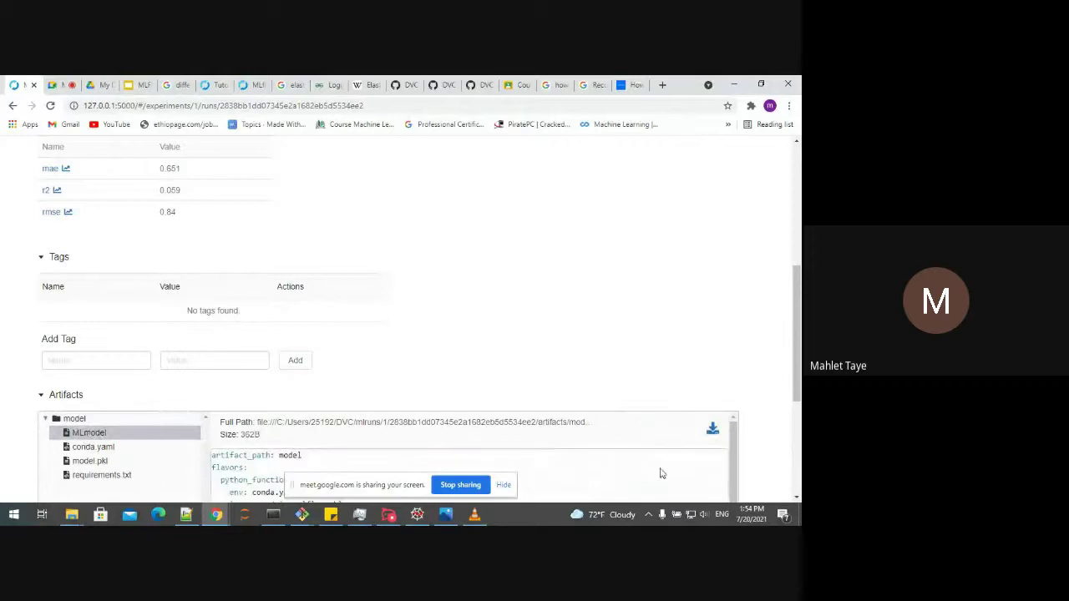
{"action": "left_click_drag", "start_coordinate": [797, 352], "coordinate": [790, 252]}
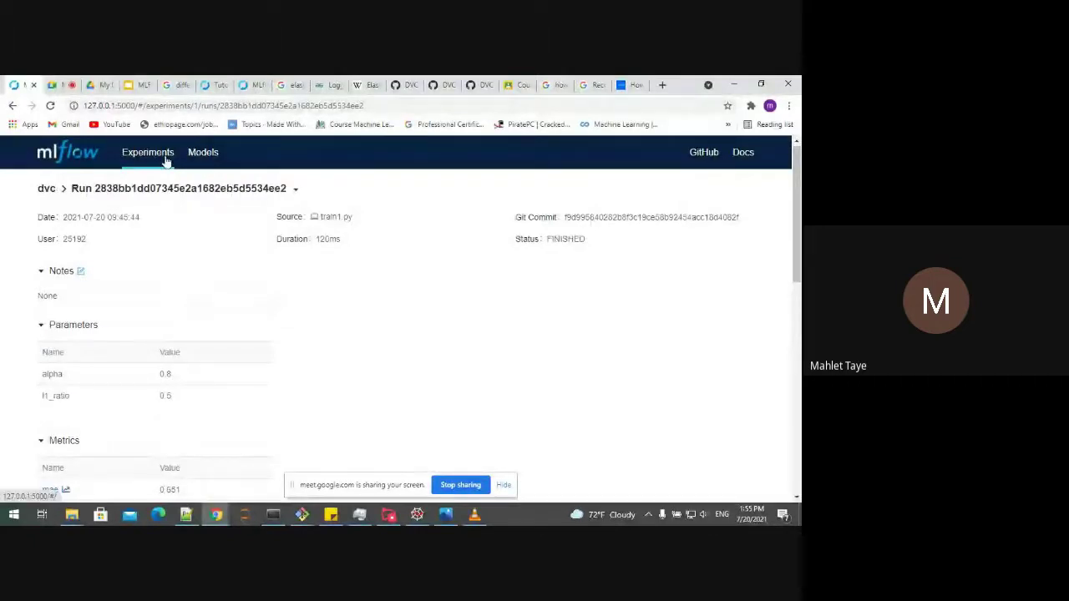
Step: Return to the dvc experiment and review its runs table, marking the second run in the list
{"action": "left_click", "coordinate": [12, 107]}
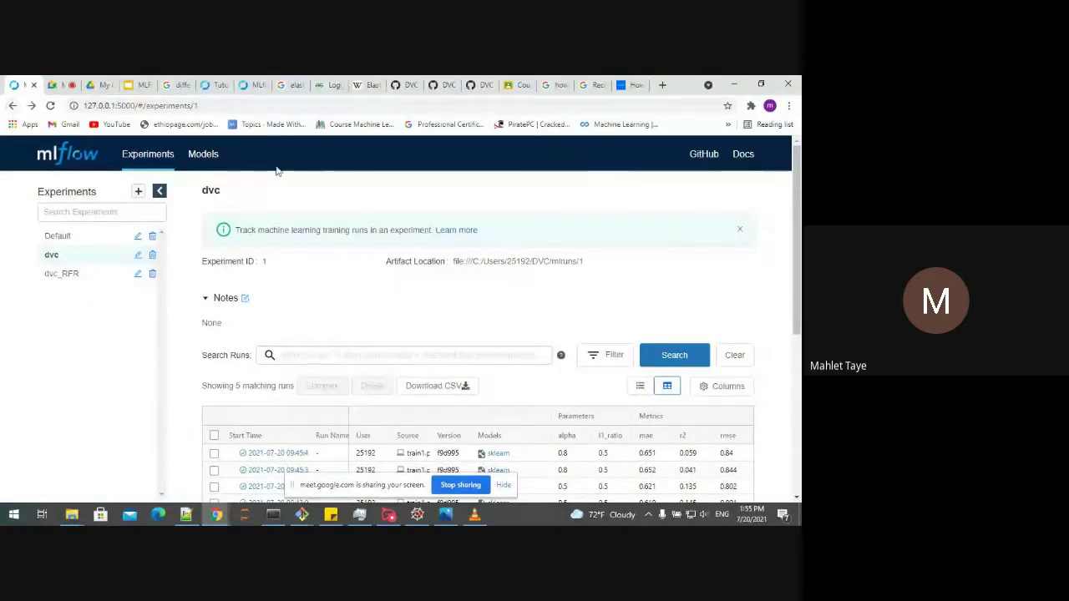
{"action": "scroll", "coordinate": [785, 292], "scroll_direction": "down", "scroll_amount": 3}
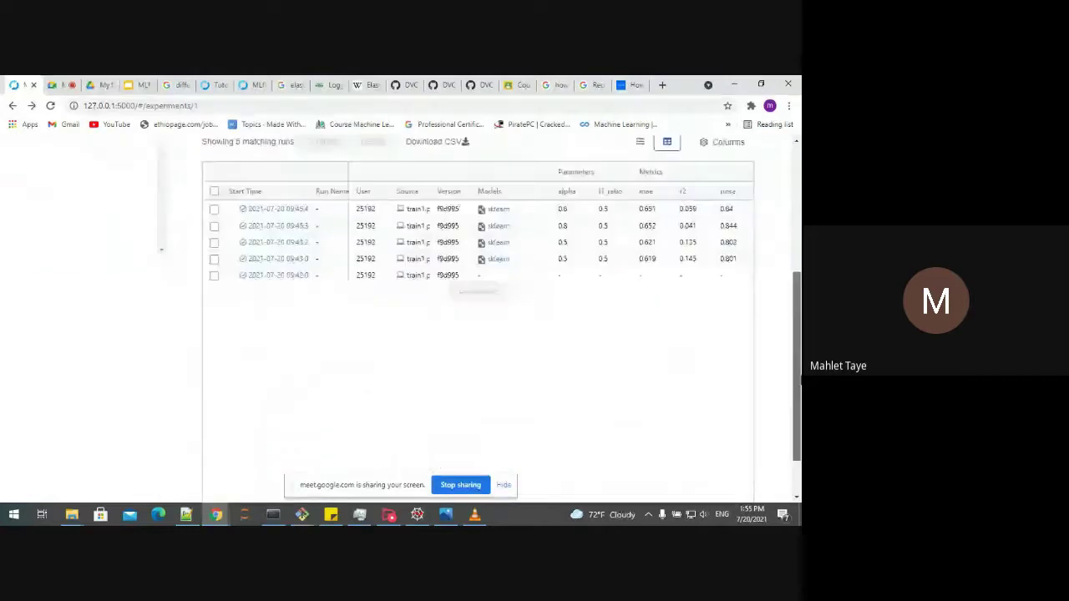
{"action": "scroll", "coordinate": [791, 341], "scroll_direction": "up", "scroll_amount": 1}
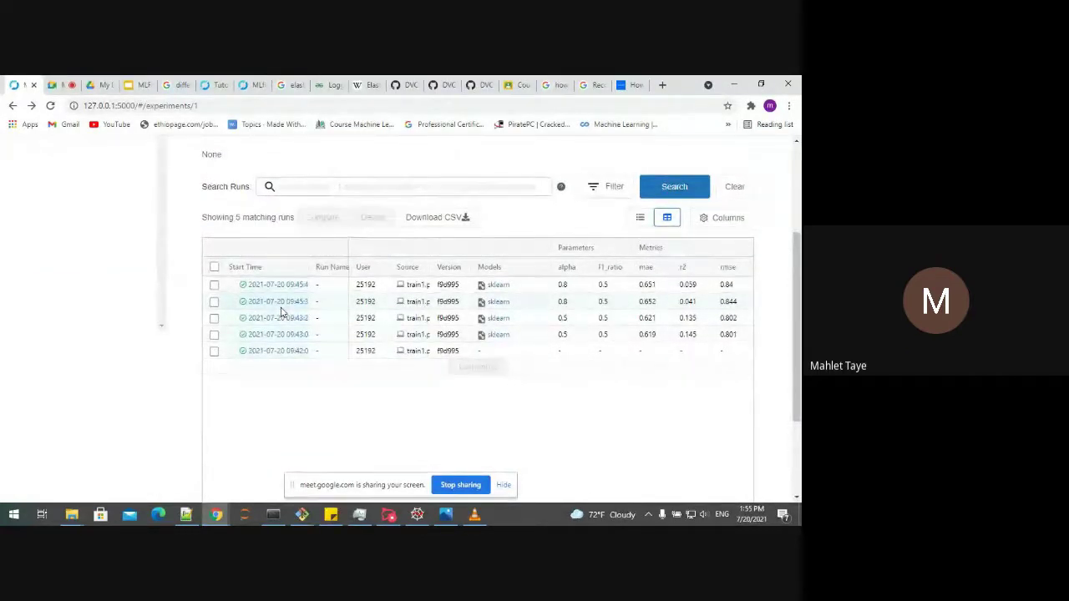
{"action": "left_click", "coordinate": [214, 302]}
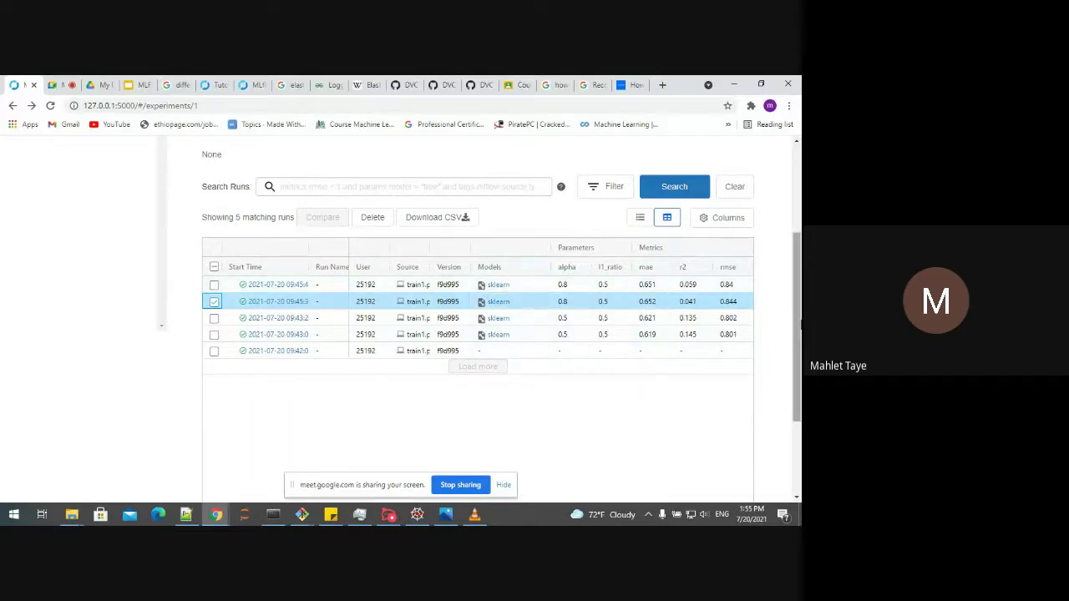
{"action": "scroll", "coordinate": [501, 301], "scroll_direction": "up", "scroll_amount": 1}
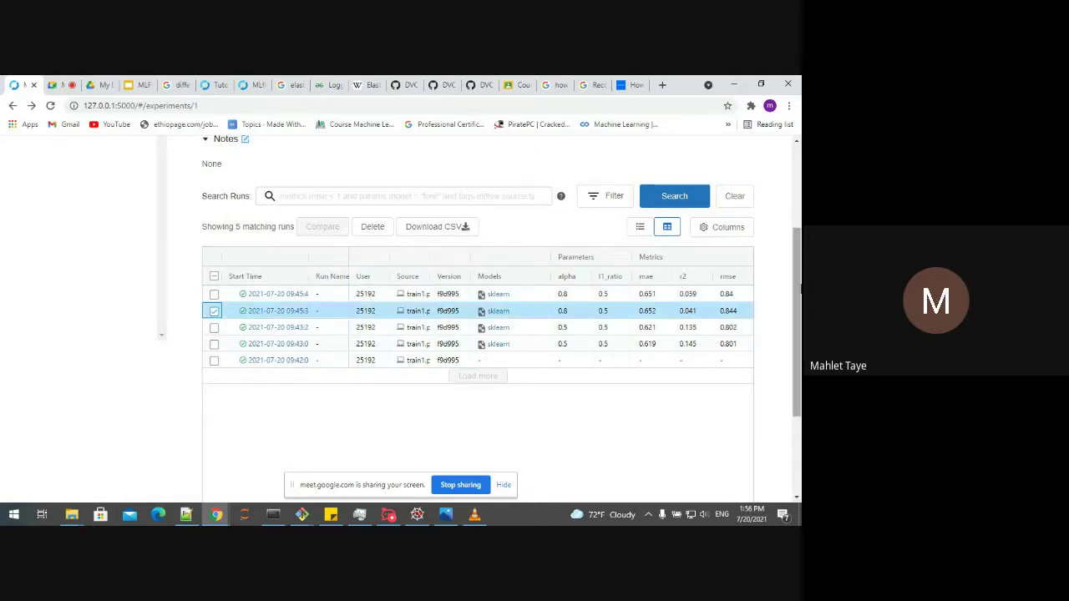
{"action": "left_click_drag", "start_coordinate": [800, 288], "coordinate": [800, 282]}
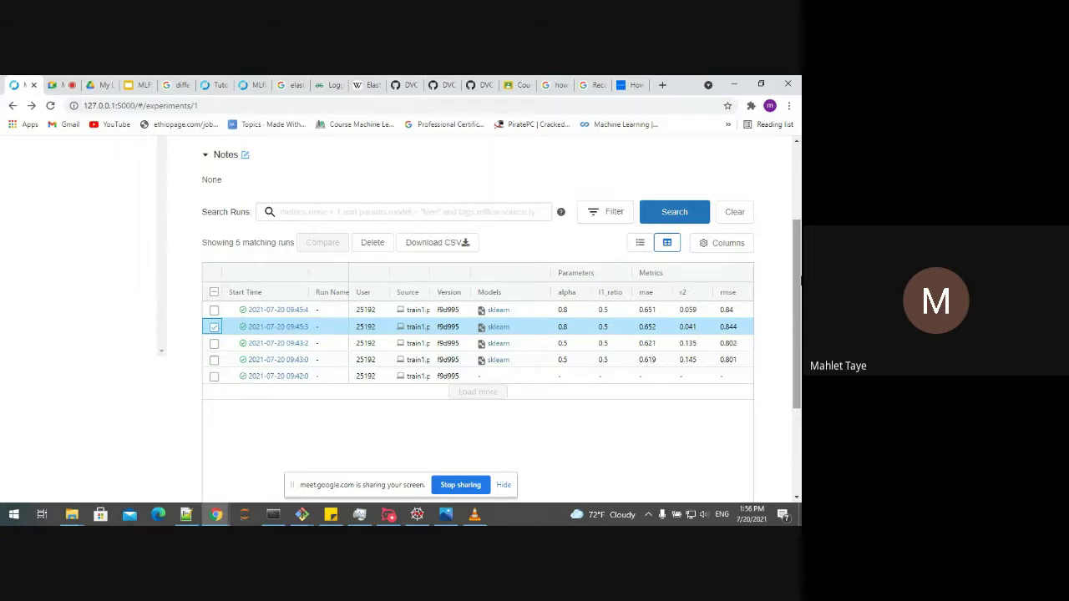
{"action": "left_click_drag", "start_coordinate": [800, 282], "coordinate": [795, 234]}
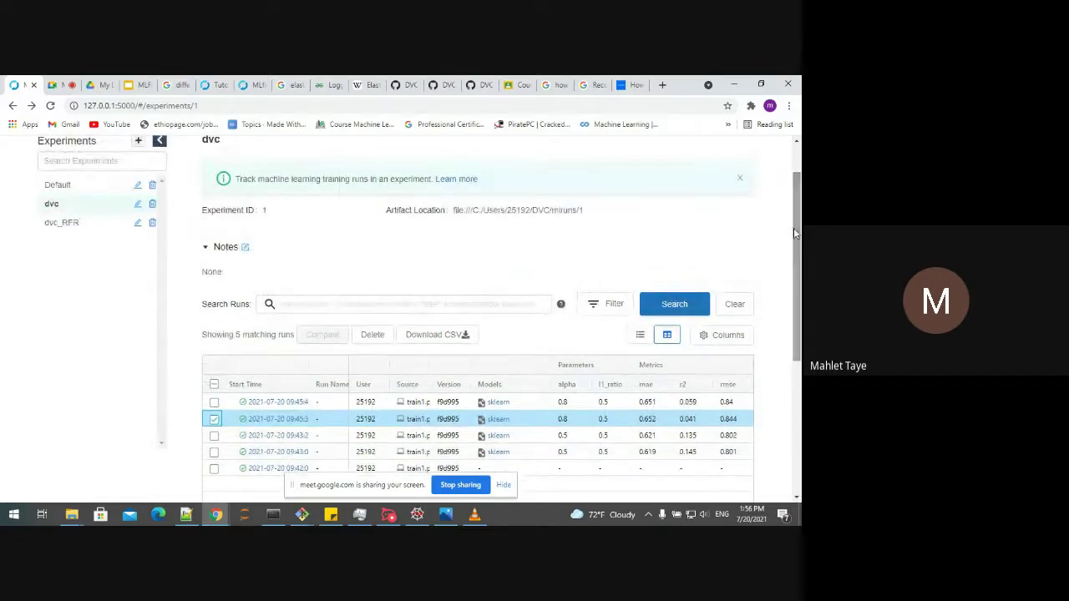
Step: Open the dvc_RFR experiment's run, review its metrics and expand its model artifact folder
{"action": "left_click", "coordinate": [64, 229]}
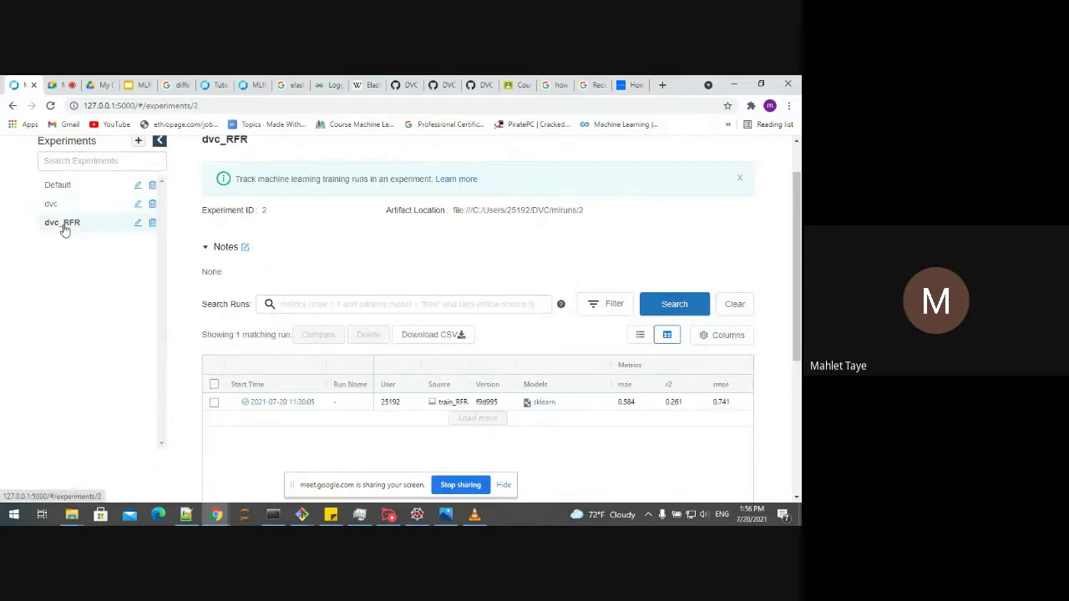
{"action": "left_click", "coordinate": [280, 408]}
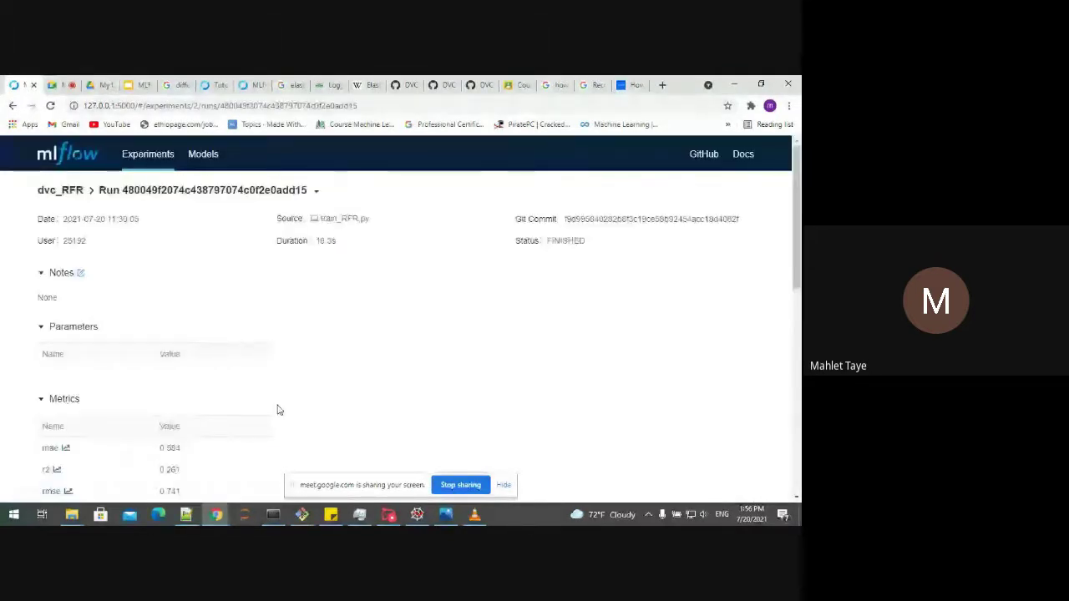
{"action": "scroll", "coordinate": [279, 409], "scroll_direction": "down", "scroll_amount": 5}
{"action": "scroll", "coordinate": [250, 401], "scroll_direction": "down", "scroll_amount": 1}
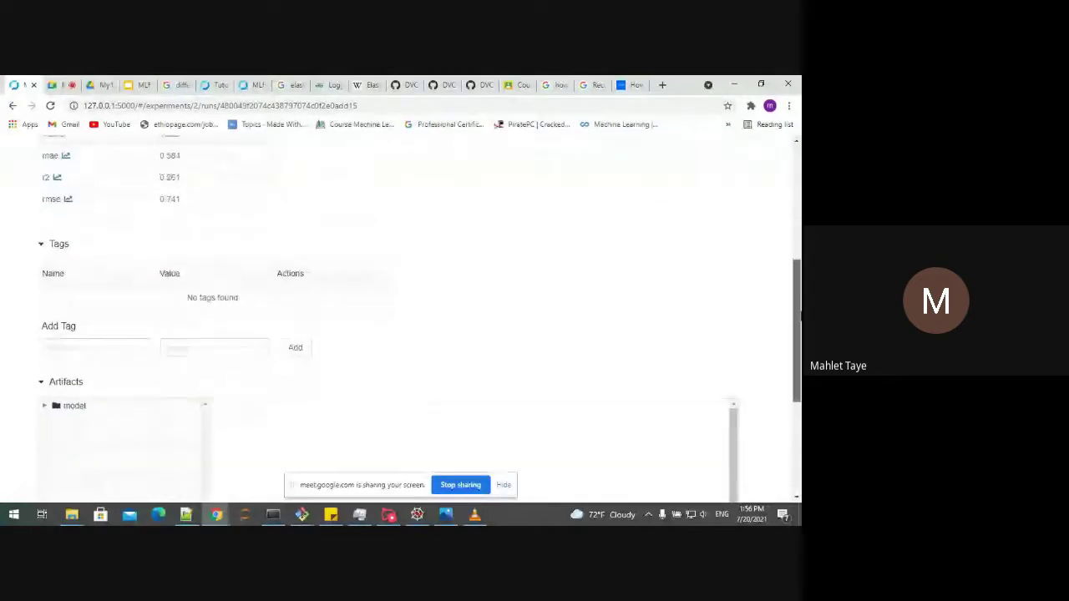
{"action": "left_click", "coordinate": [45, 407]}
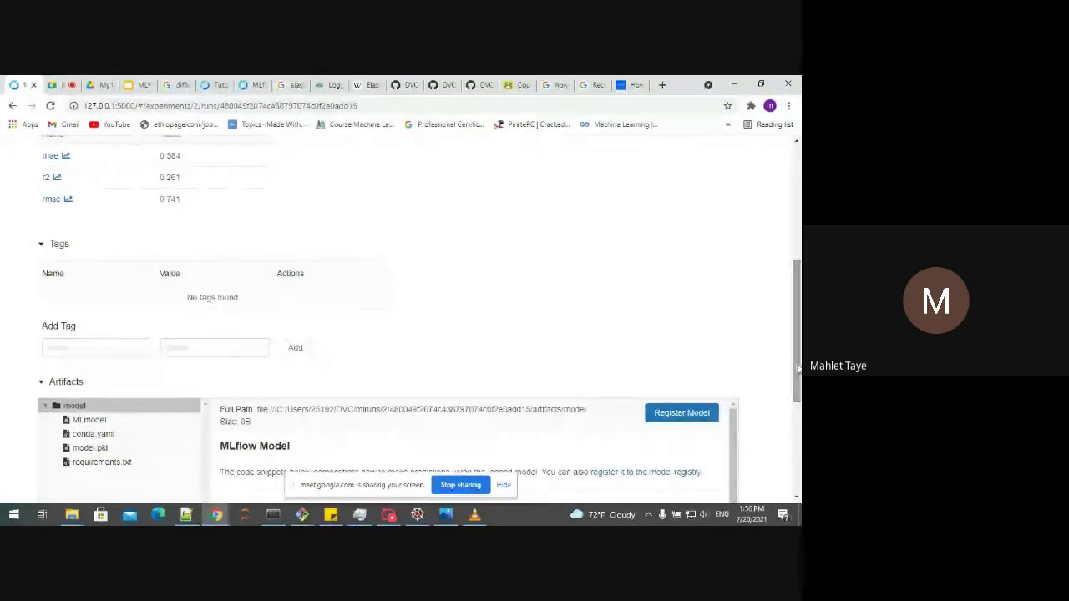
{"action": "left_click_drag", "start_coordinate": [796, 280], "coordinate": [786, 147]}
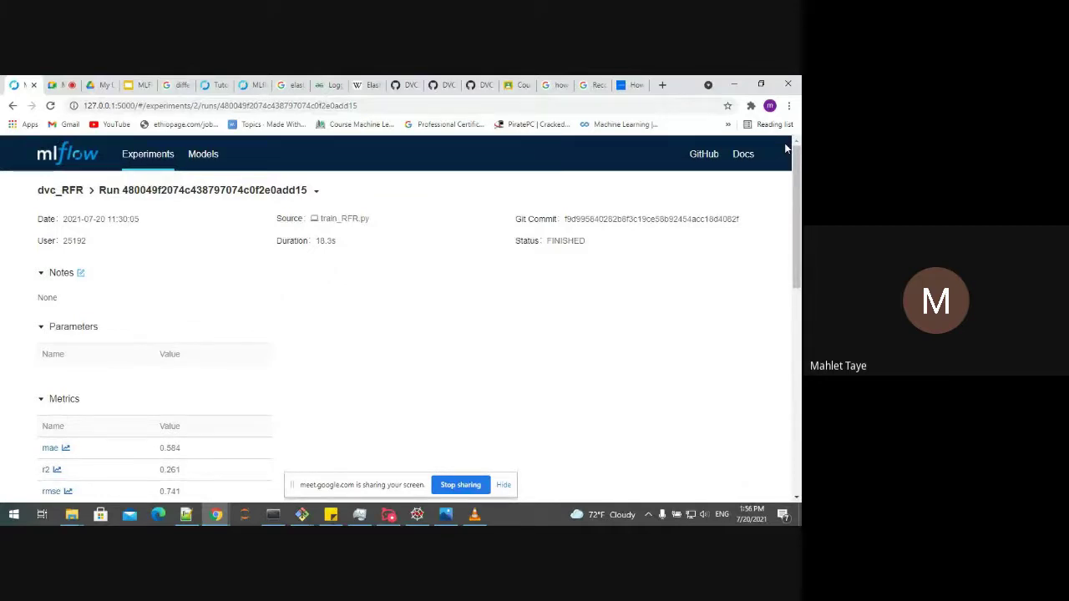
Step: Return to the dvc experiment and compare its two newest runs, started at 09:45:44 and 09:45:37
{"action": "left_click", "coordinate": [148, 158]}
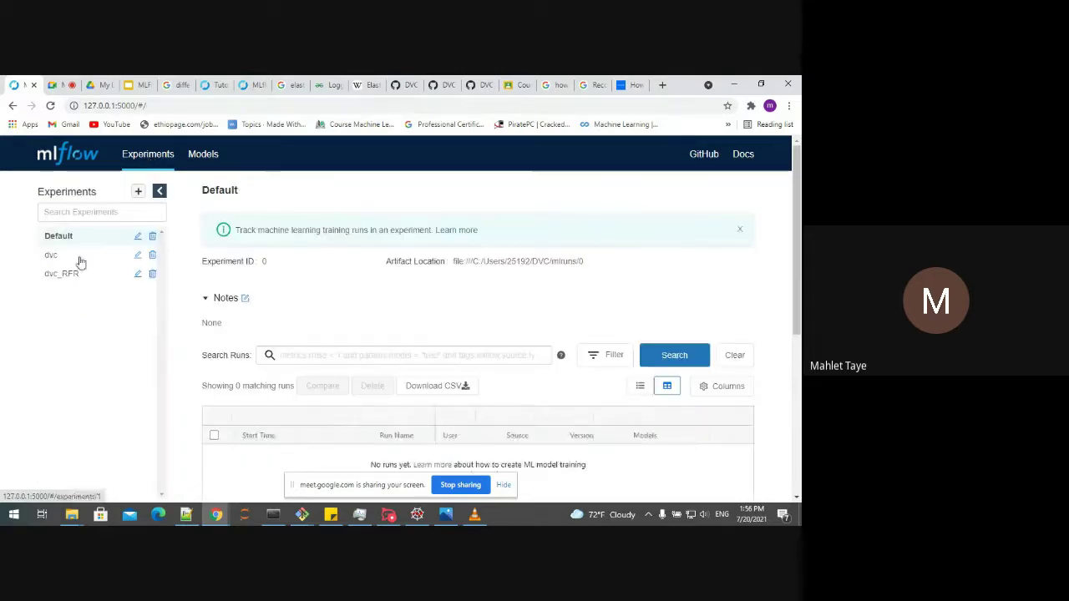
{"action": "left_click", "coordinate": [51, 256]}
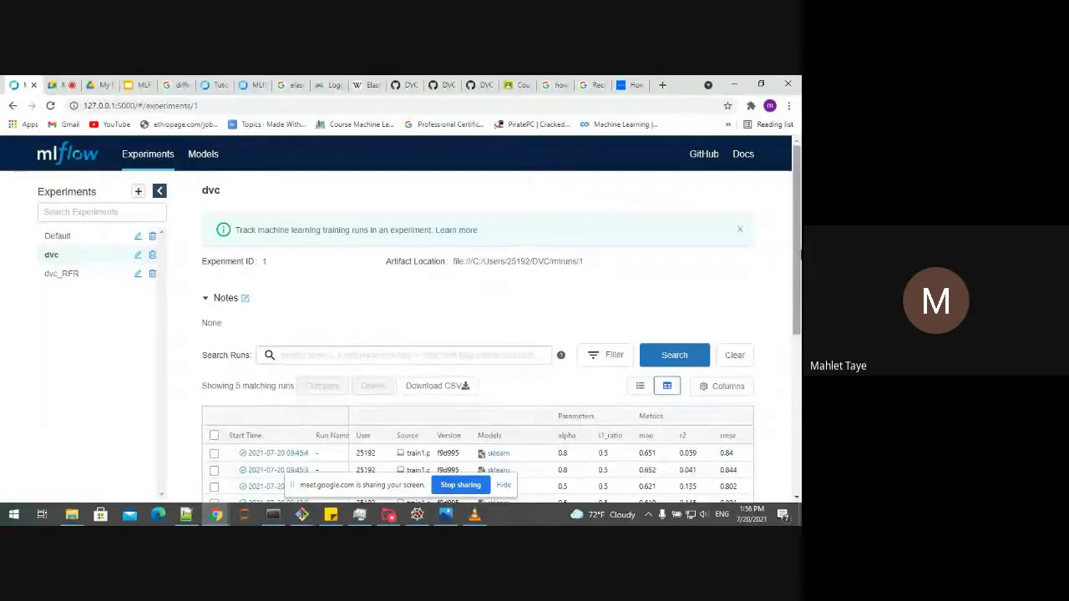
{"action": "scroll", "coordinate": [367, 338], "scroll_direction": "down", "scroll_amount": 3}
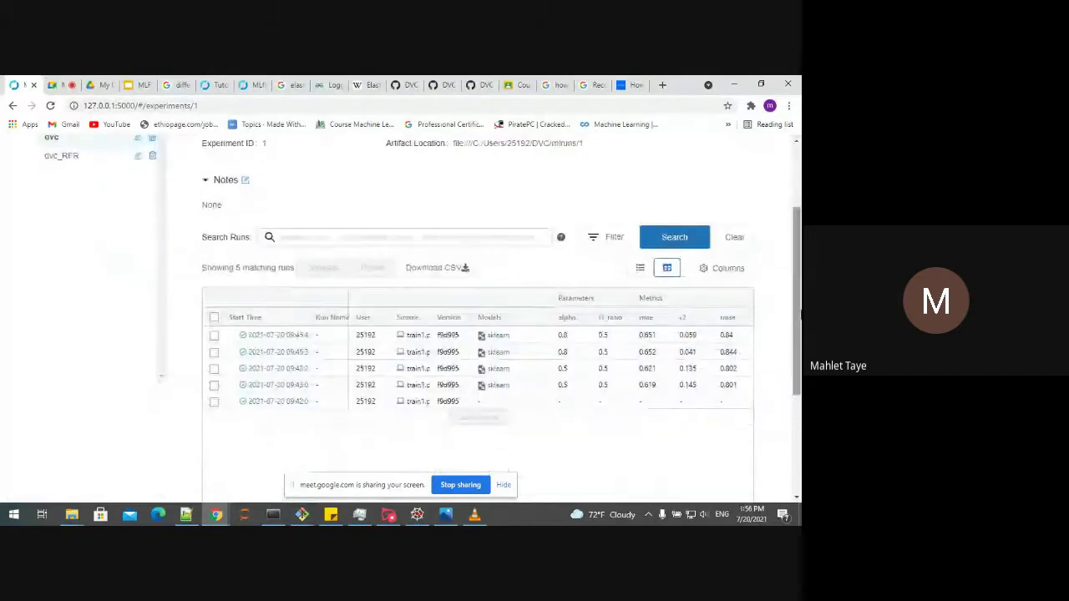
{"action": "left_click", "coordinate": [215, 337]}
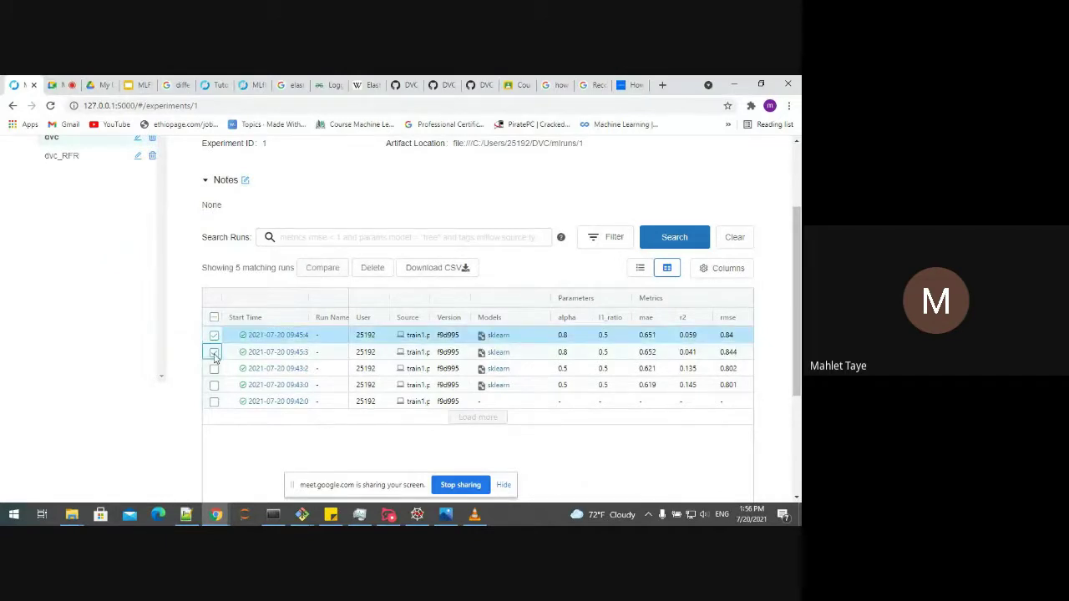
{"action": "left_click", "coordinate": [215, 353]}
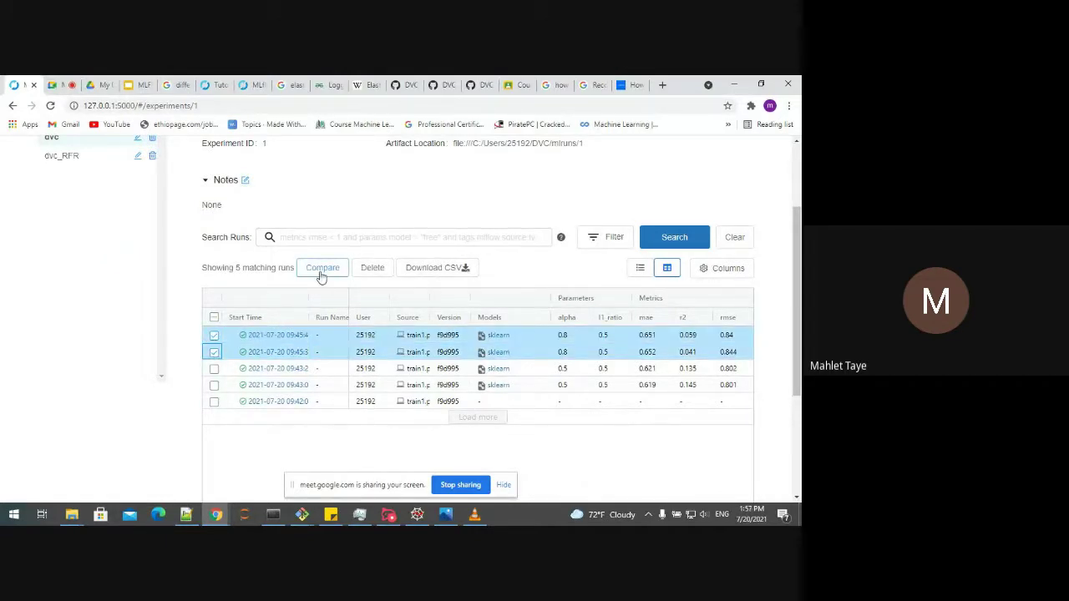
{"action": "left_click", "coordinate": [321, 268]}
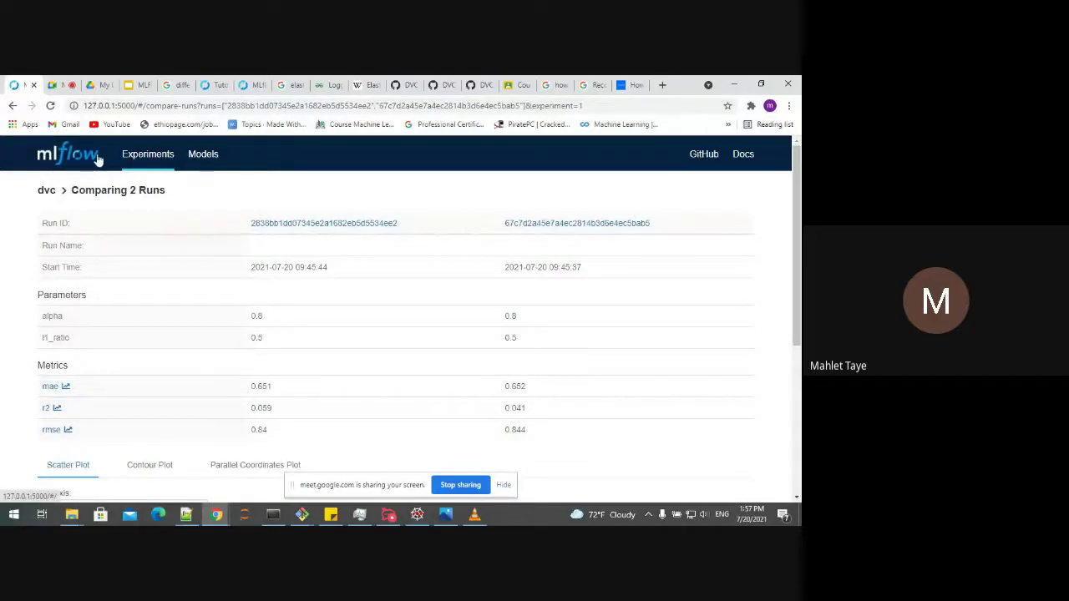
Step: Go back to the dvc experiment's runs and compare the three newest ones, adding the run started at 09:43:27
{"action": "left_click", "coordinate": [48, 189]}
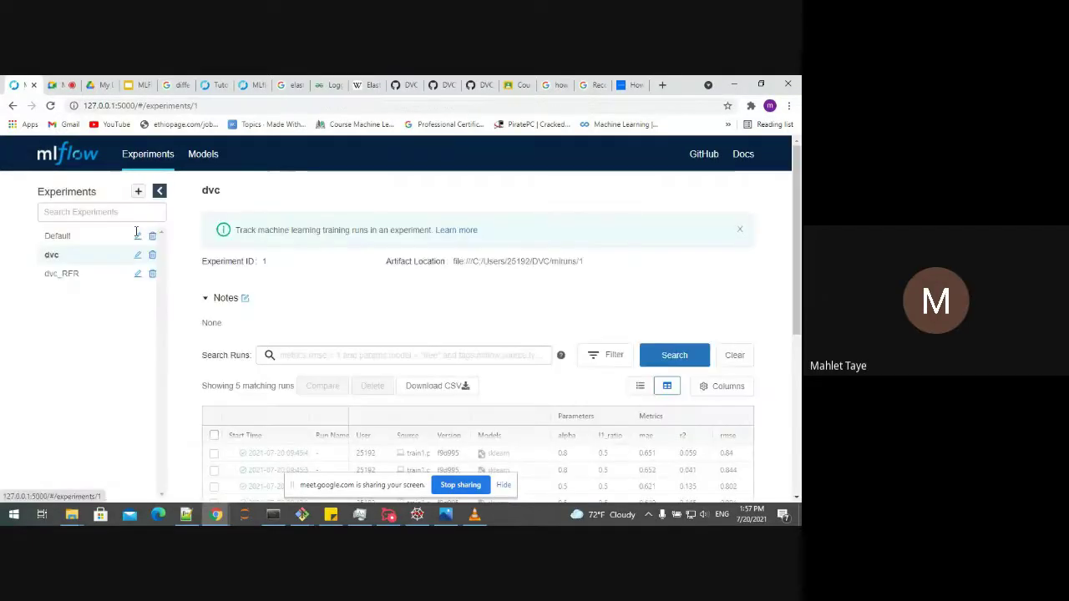
{"action": "left_click_drag", "start_coordinate": [795, 298], "coordinate": [794, 359]}
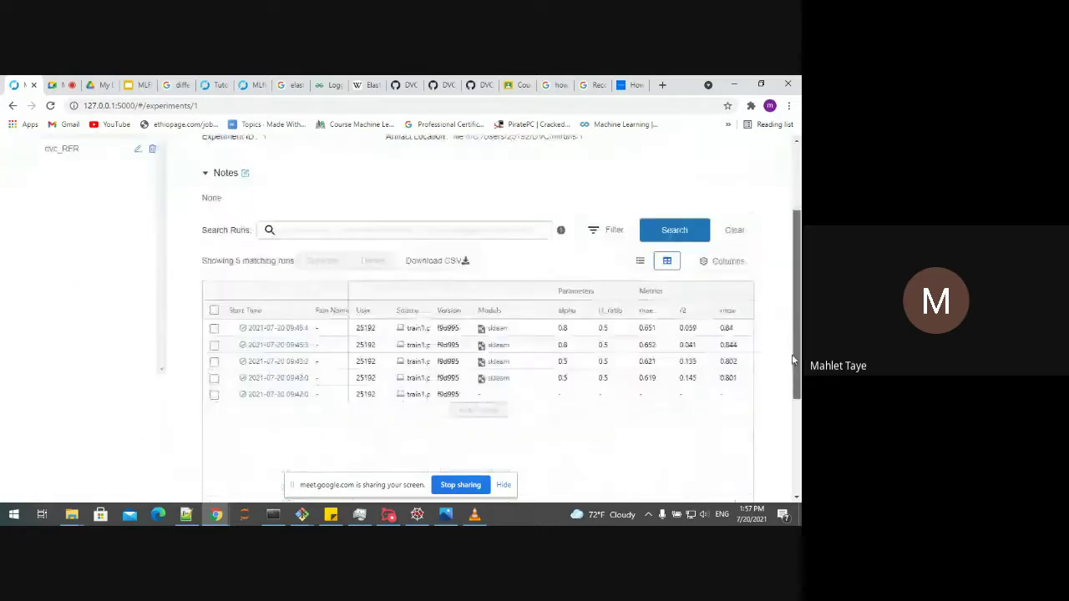
{"action": "left_click", "coordinate": [213, 327]}
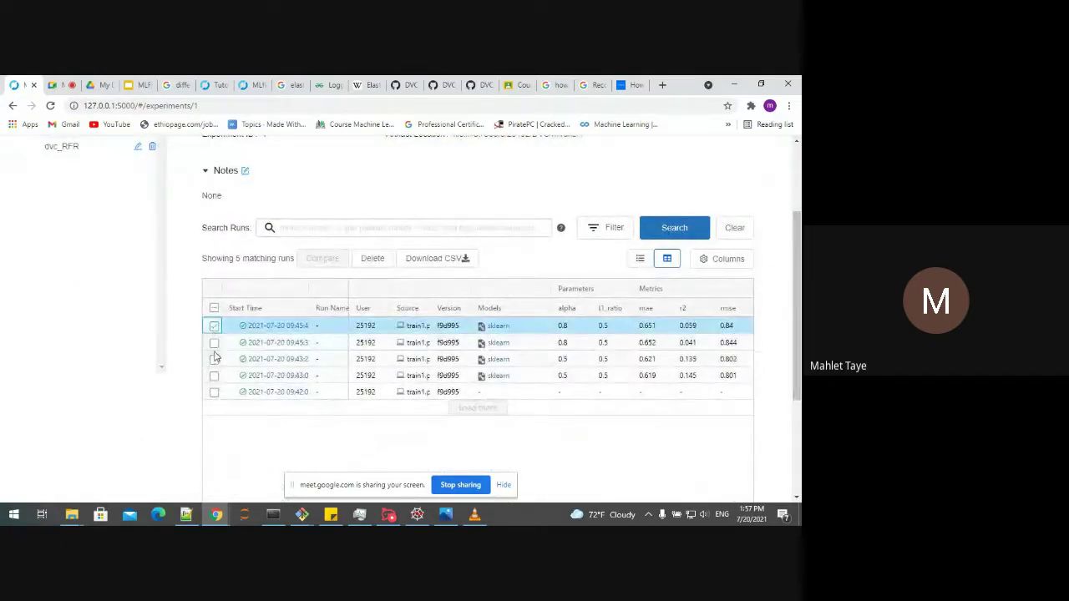
{"action": "left_click", "coordinate": [213, 358]}
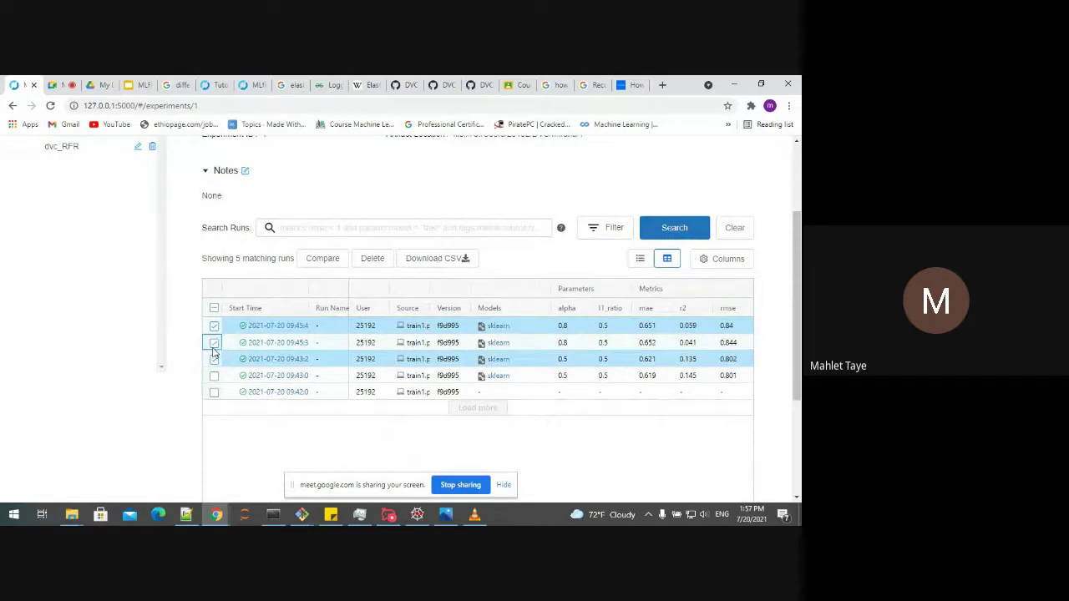
{"action": "left_click", "coordinate": [214, 343]}
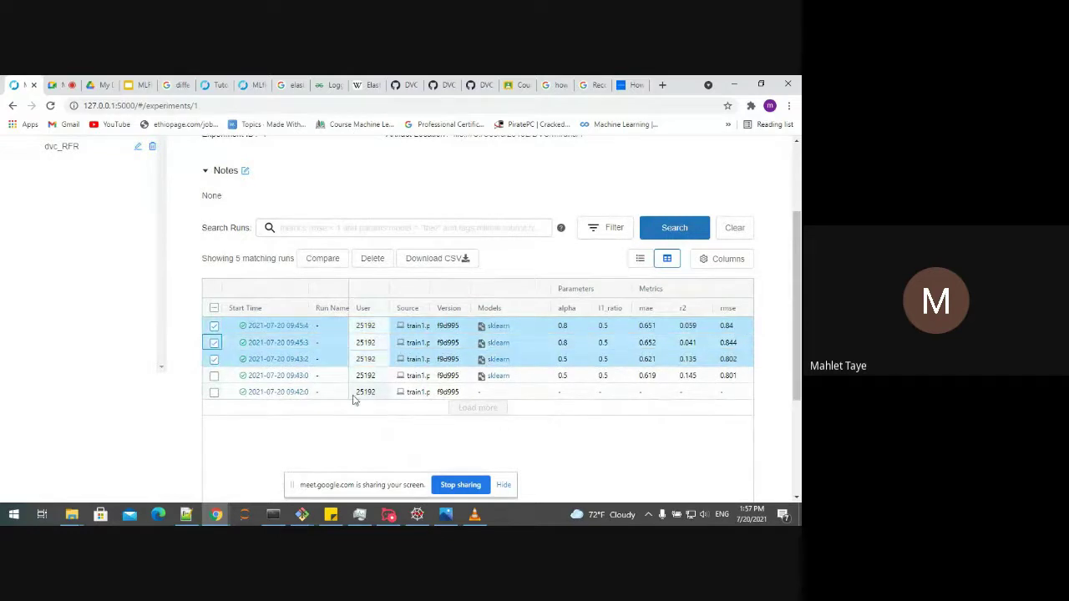
{"action": "left_click", "coordinate": [322, 259]}
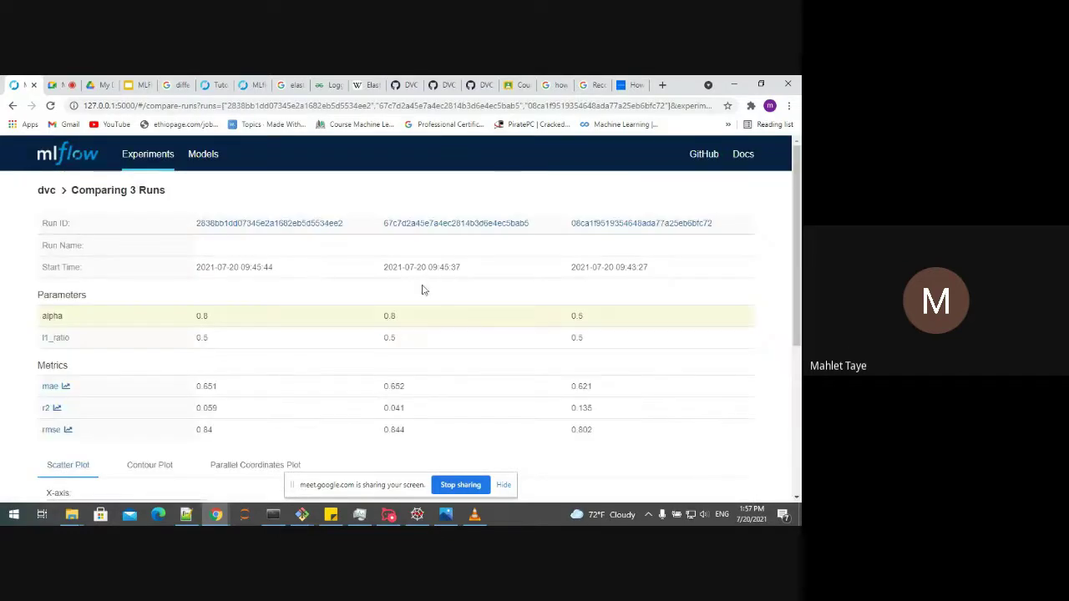
Step: Examine the three-run comparison's scatter plot of alpha against mae and its X-axis options, and switch to the Google Meet call
{"action": "scroll", "coordinate": [800, 316], "scroll_direction": "down", "scroll_amount": 1}
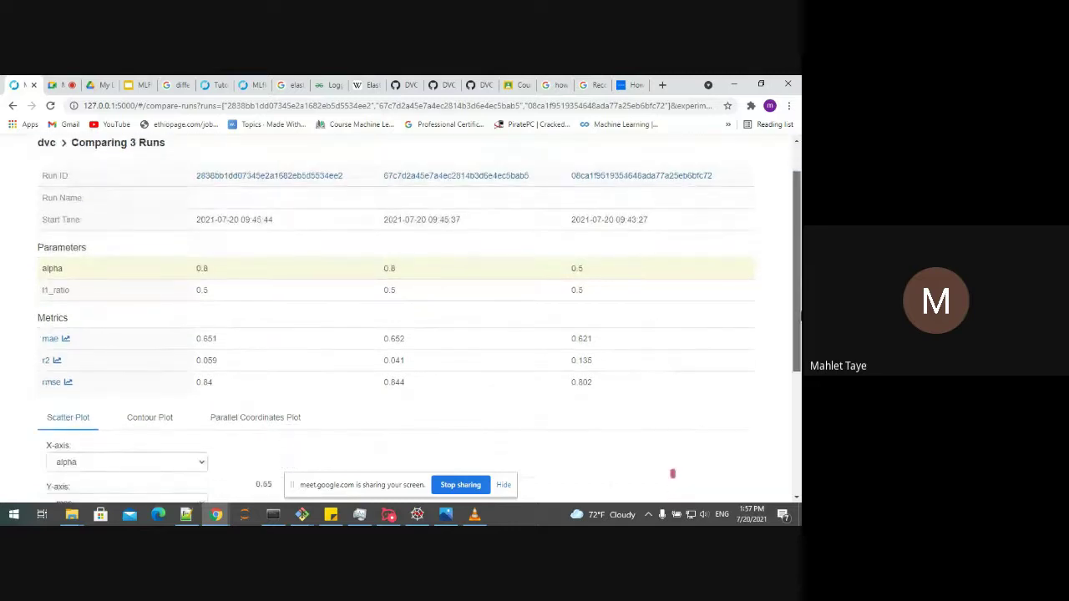
{"action": "scroll", "coordinate": [401, 317], "scroll_direction": "down", "scroll_amount": 2}
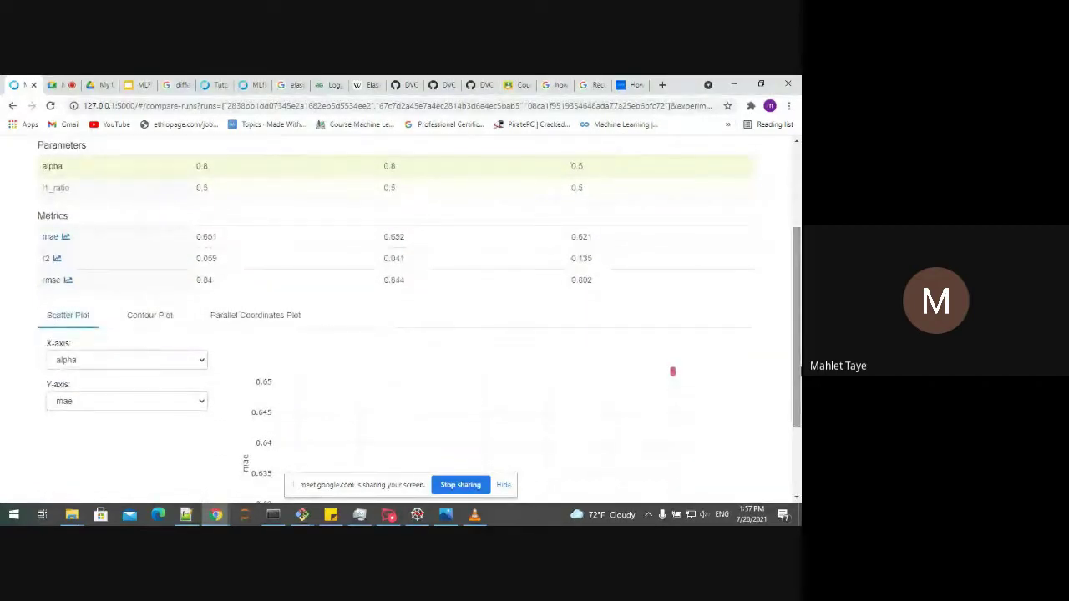
{"action": "mouse_move", "coordinate": [673, 371]}
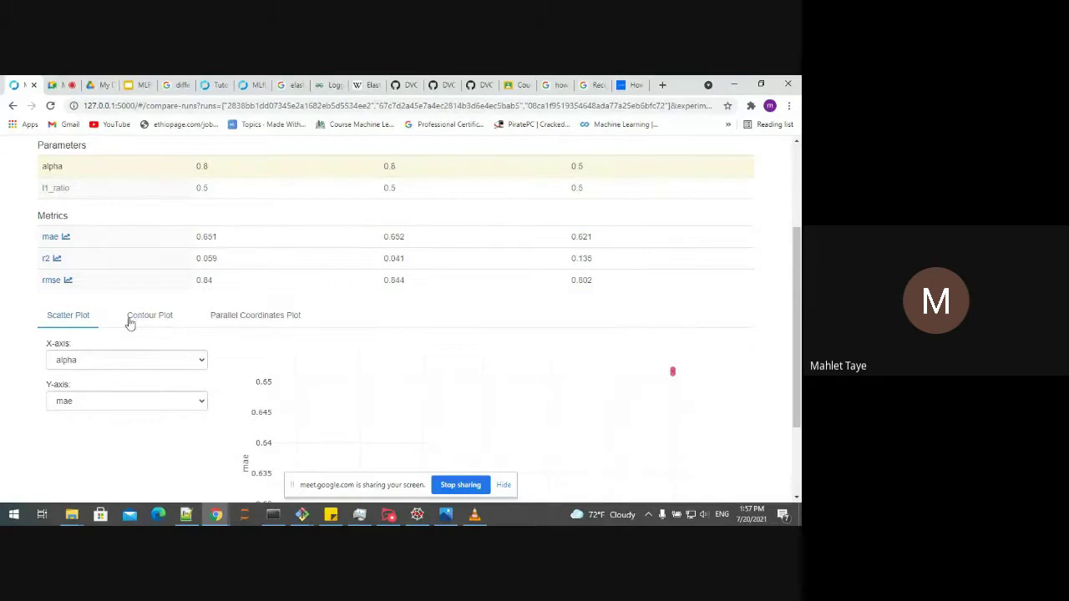
{"action": "left_click", "coordinate": [137, 365]}
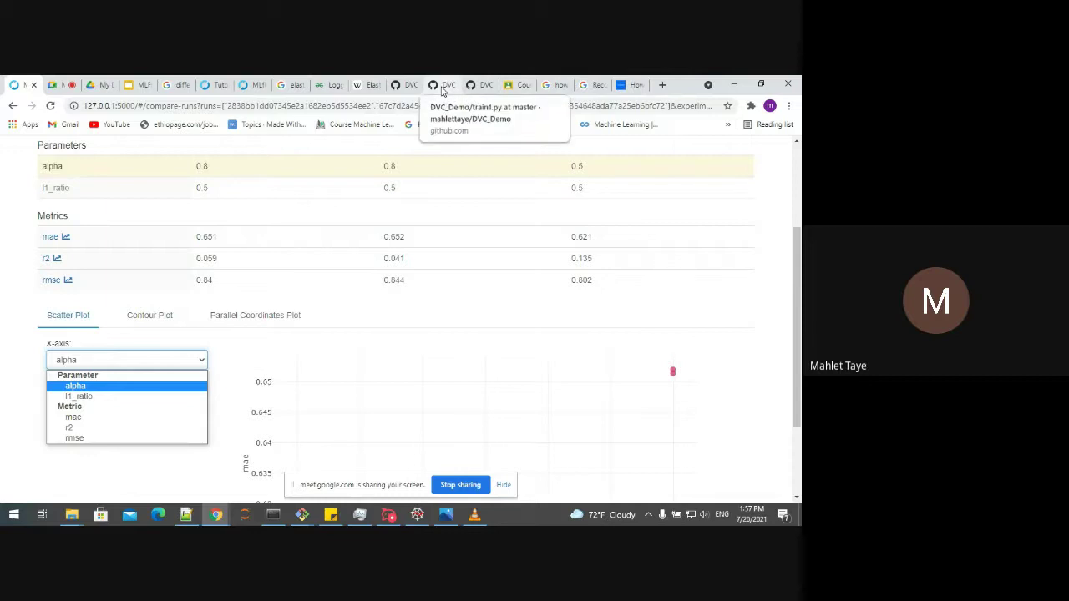
{"action": "left_click", "coordinate": [65, 83]}
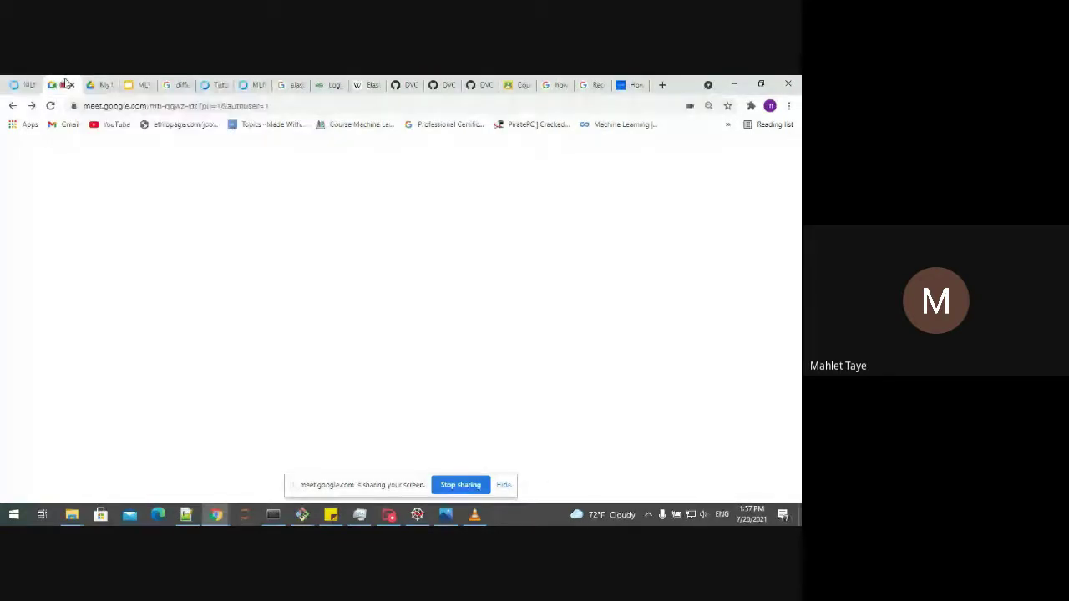